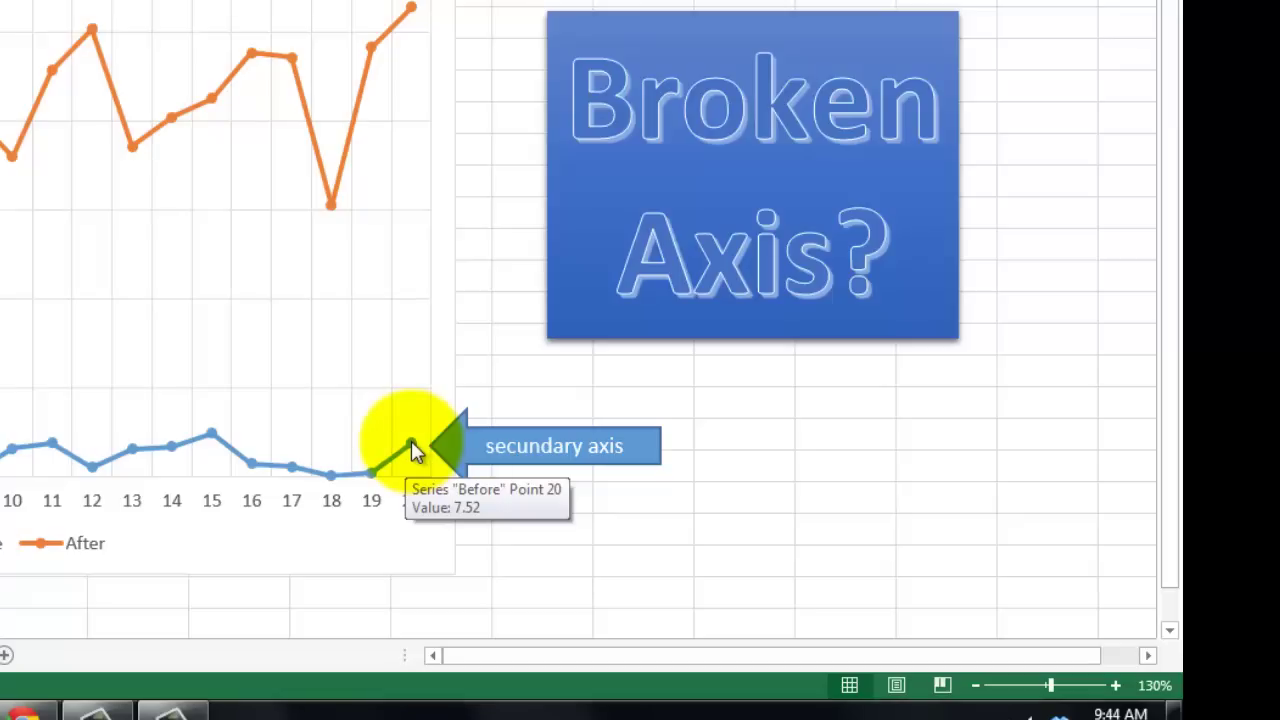
Move the Before series onto a secondary value axis via Format Data Series.
right_click(413, 446)
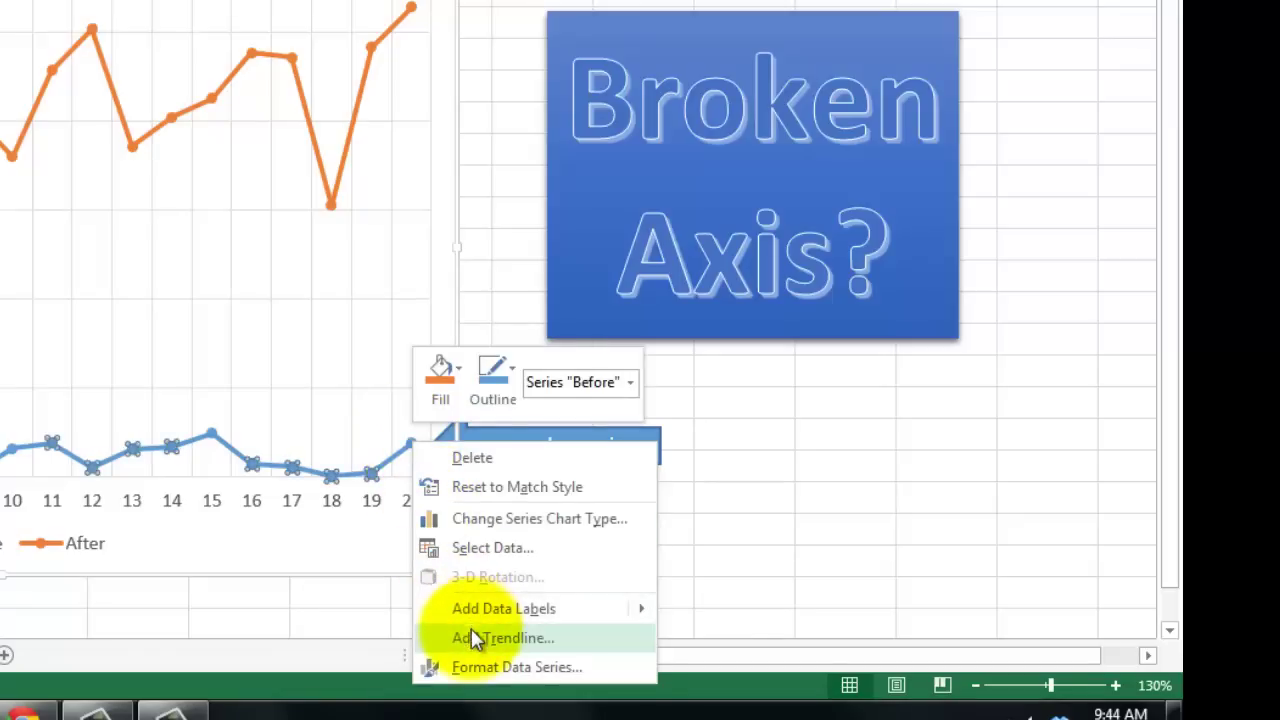
left_click(483, 664)
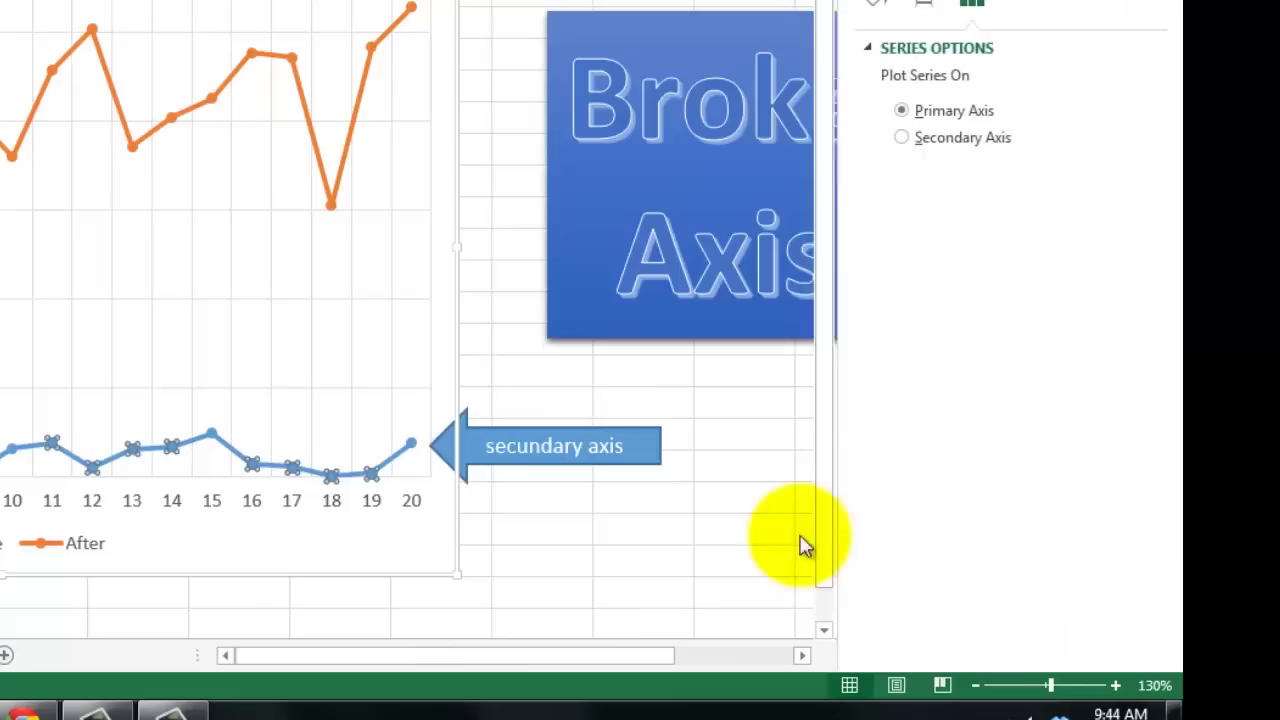
left_click(900, 137)
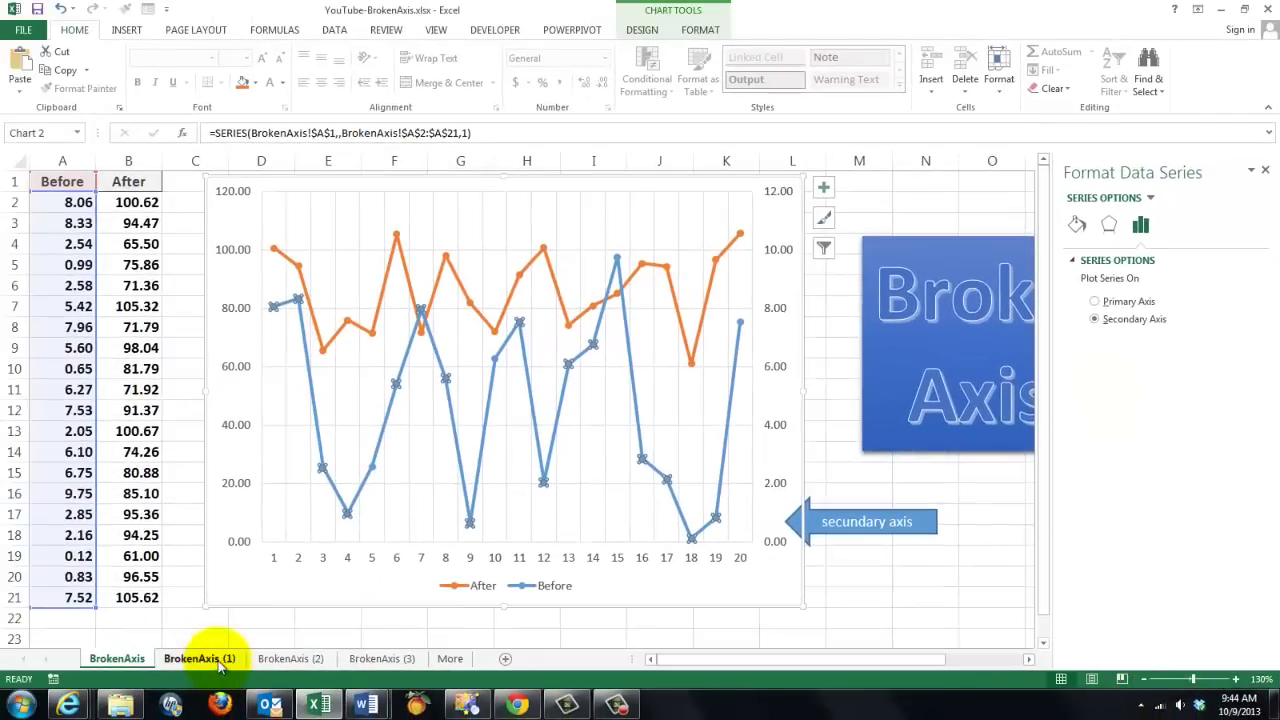
Go to the BrokenAxis (1) sheet.
left_click(219, 662)
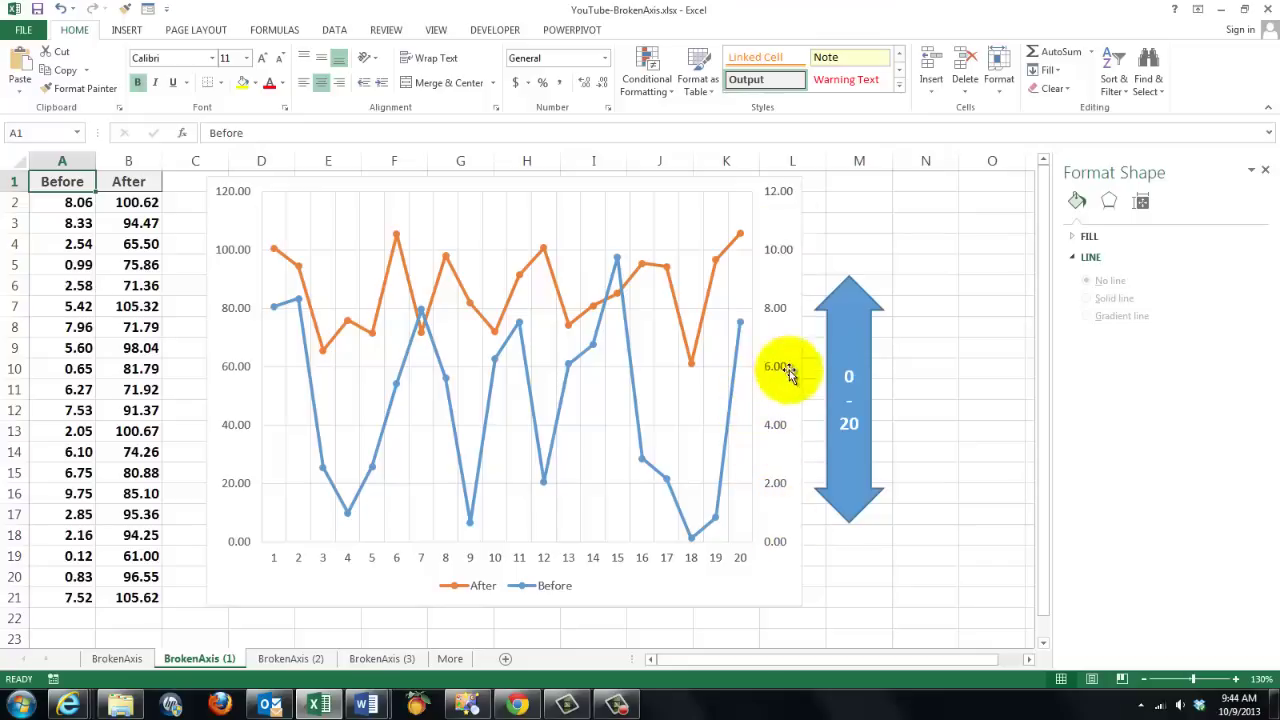
Set the right value axis maximum bound to 20.
right_click(772, 310)
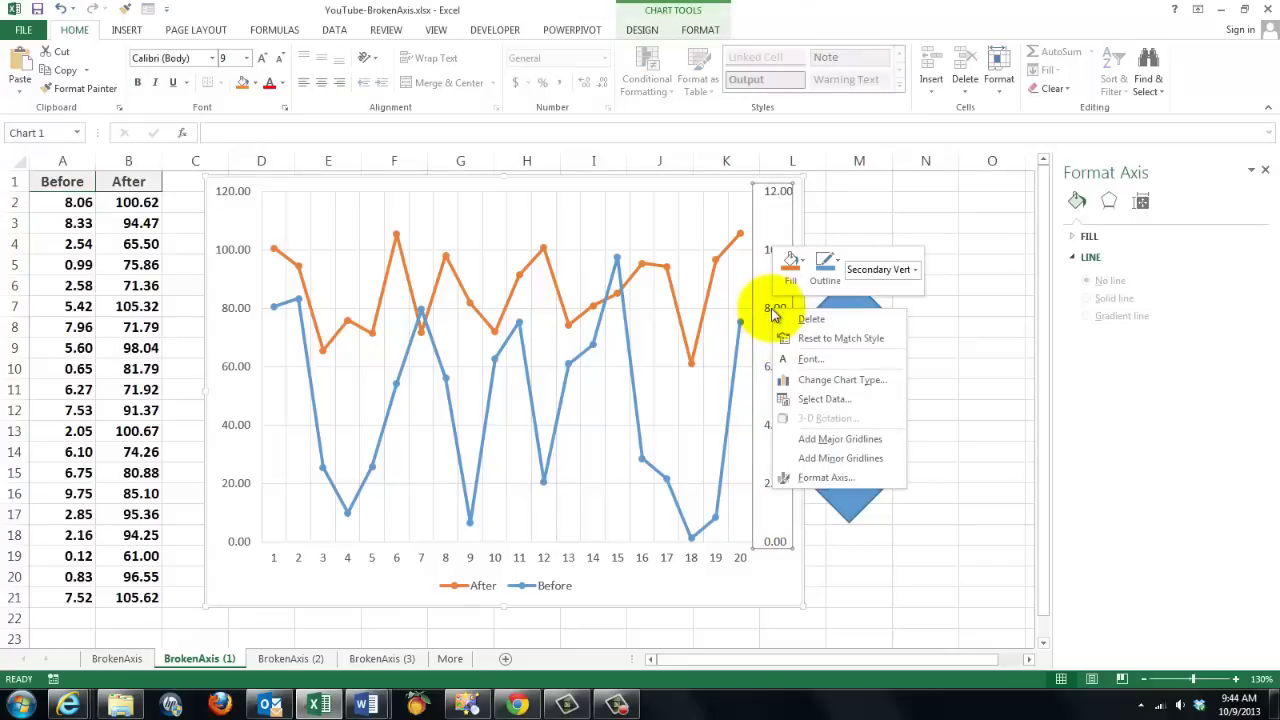
left_click(804, 480)
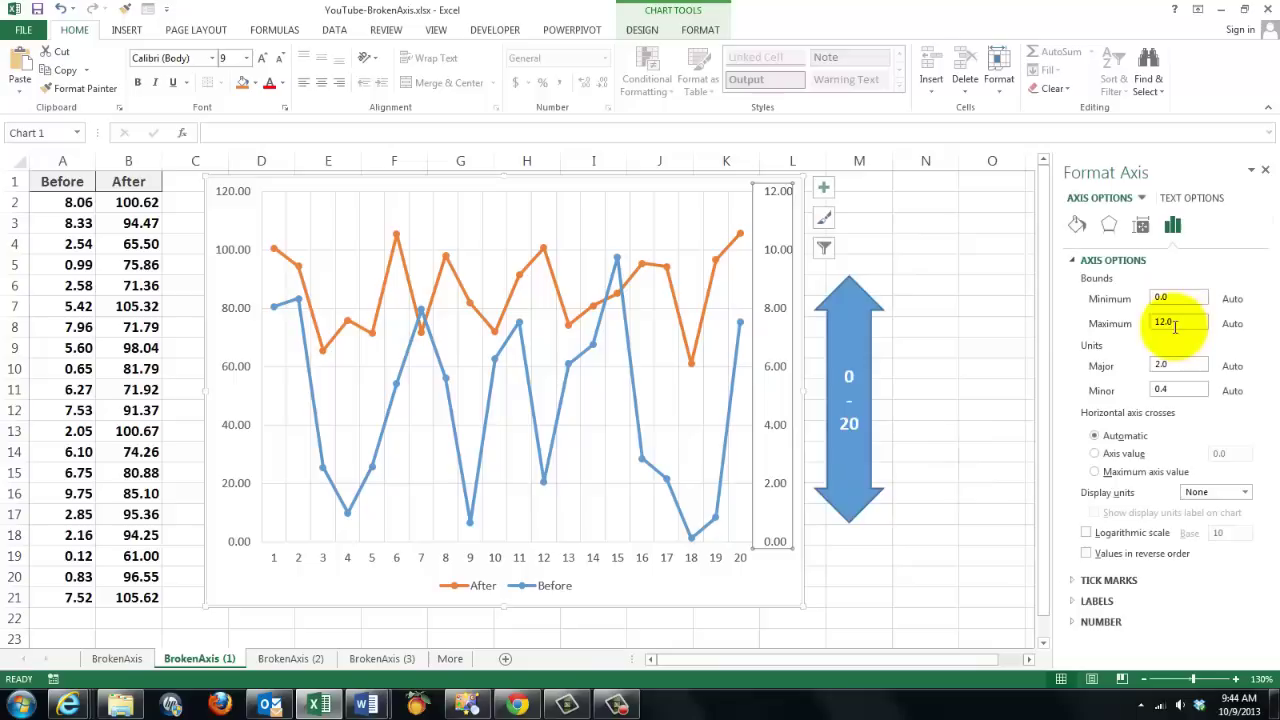
left_click_drag(1178, 321, 1155, 322)
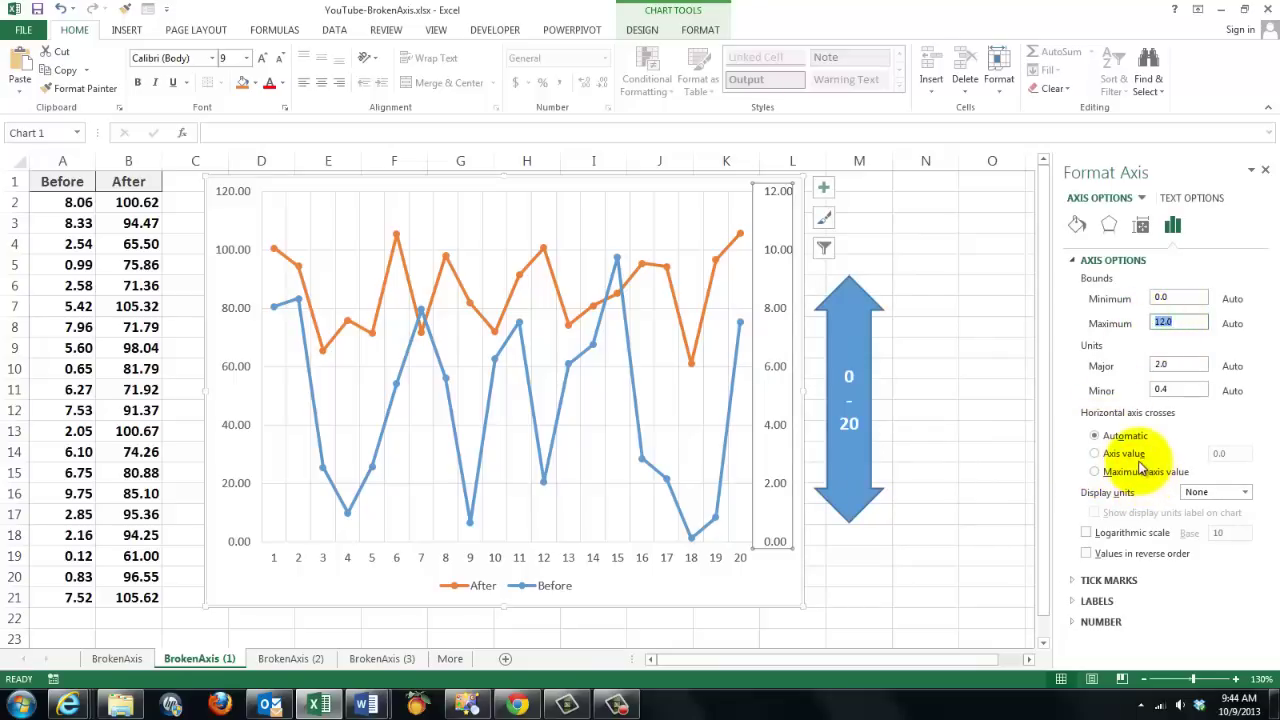
type("20")
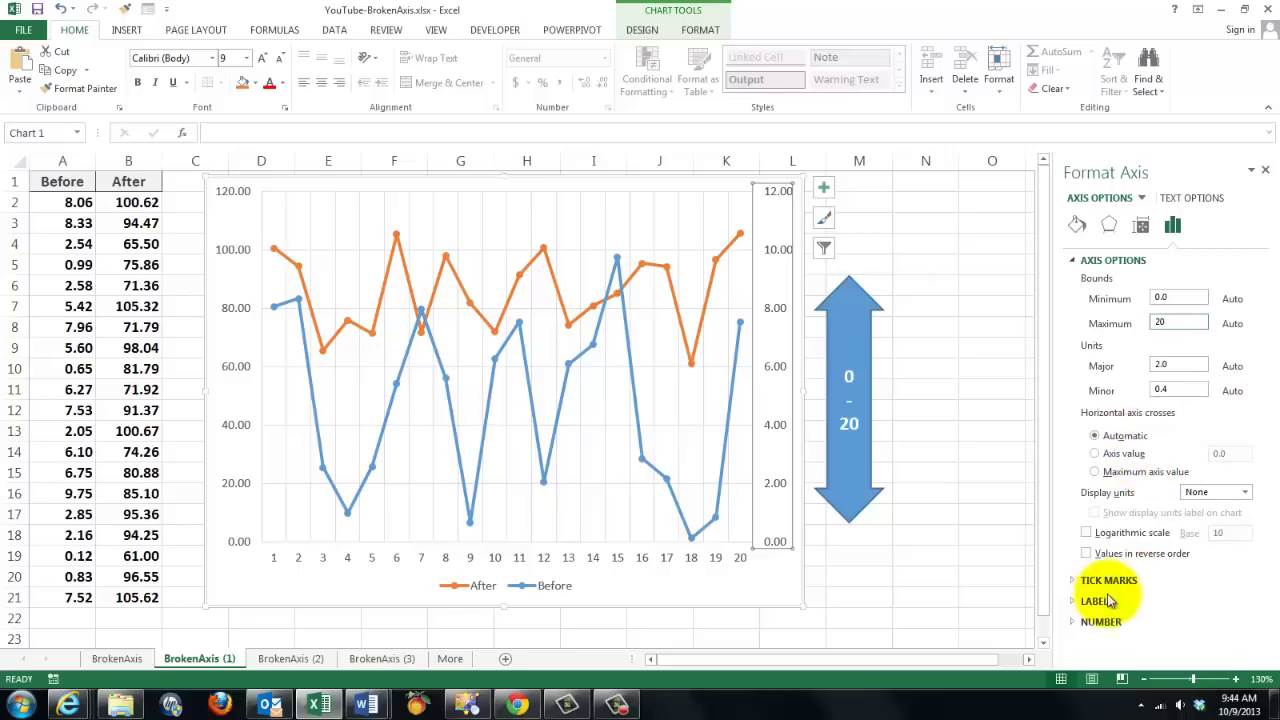
key("Return")
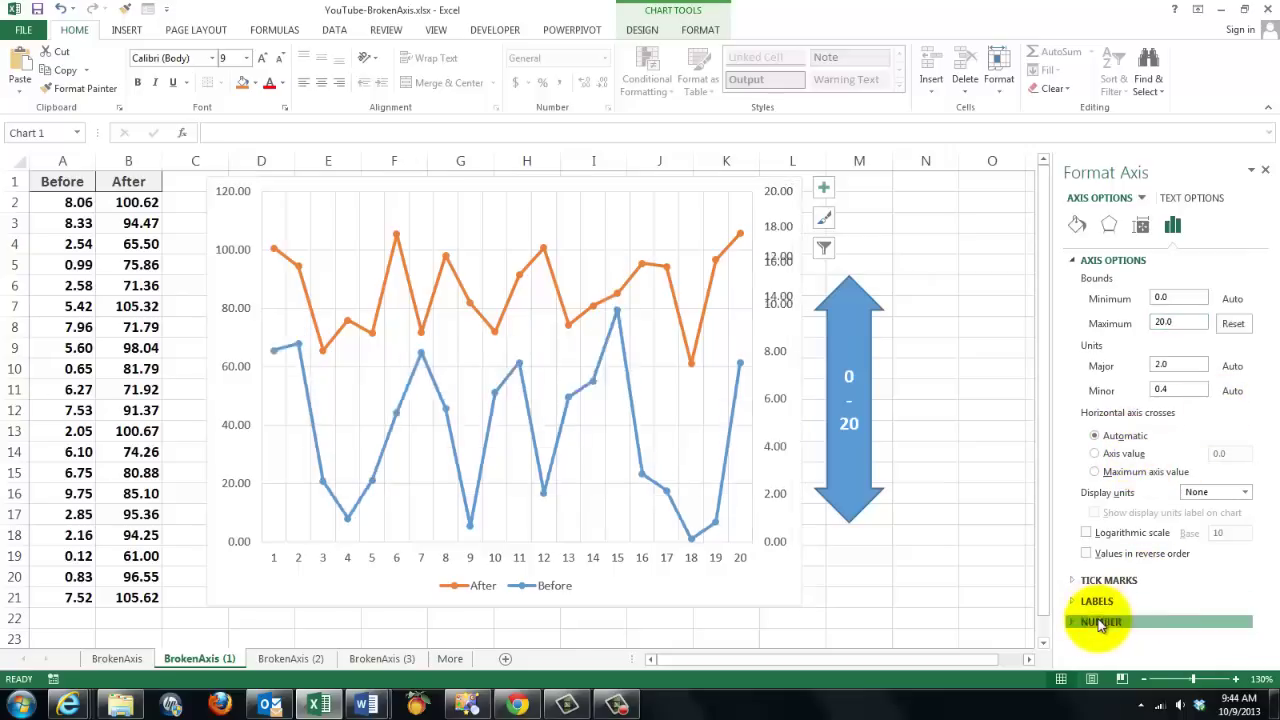
Give the right axis labels 0 decimal places and close the Format Axis pane.
left_click(1165, 623)
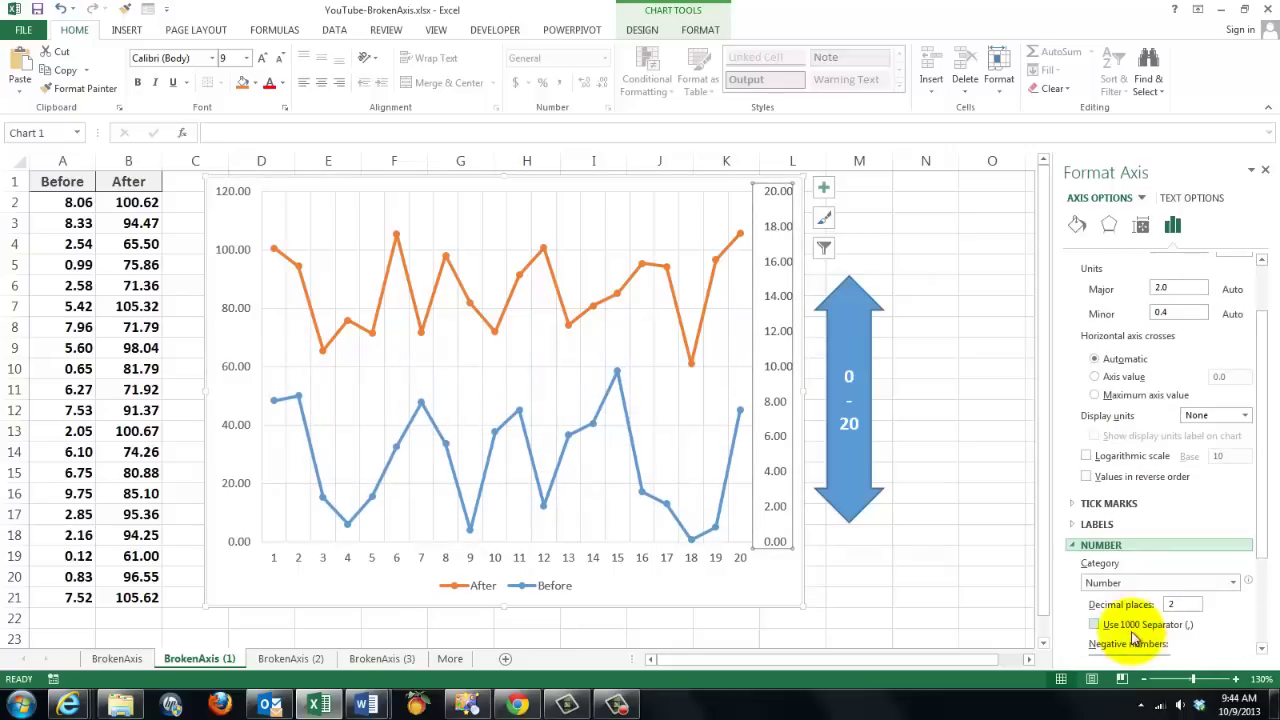
double_click(1186, 604)
type("0")
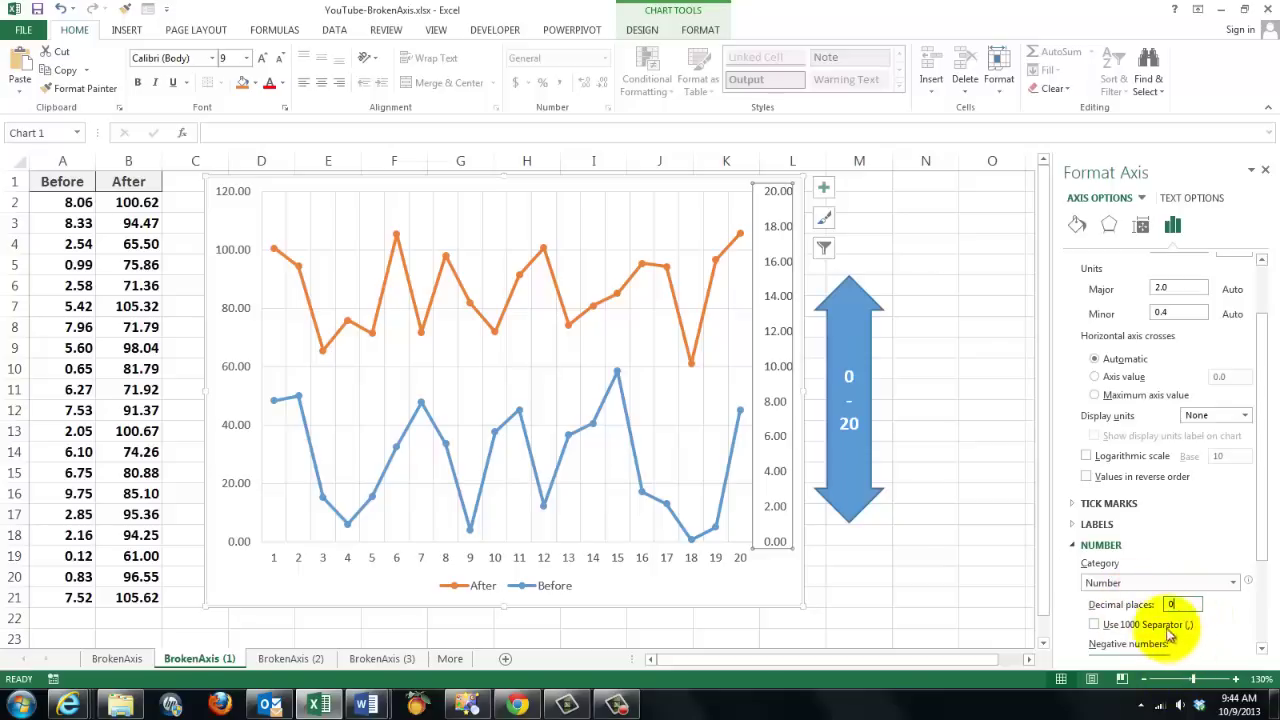
key("Return")
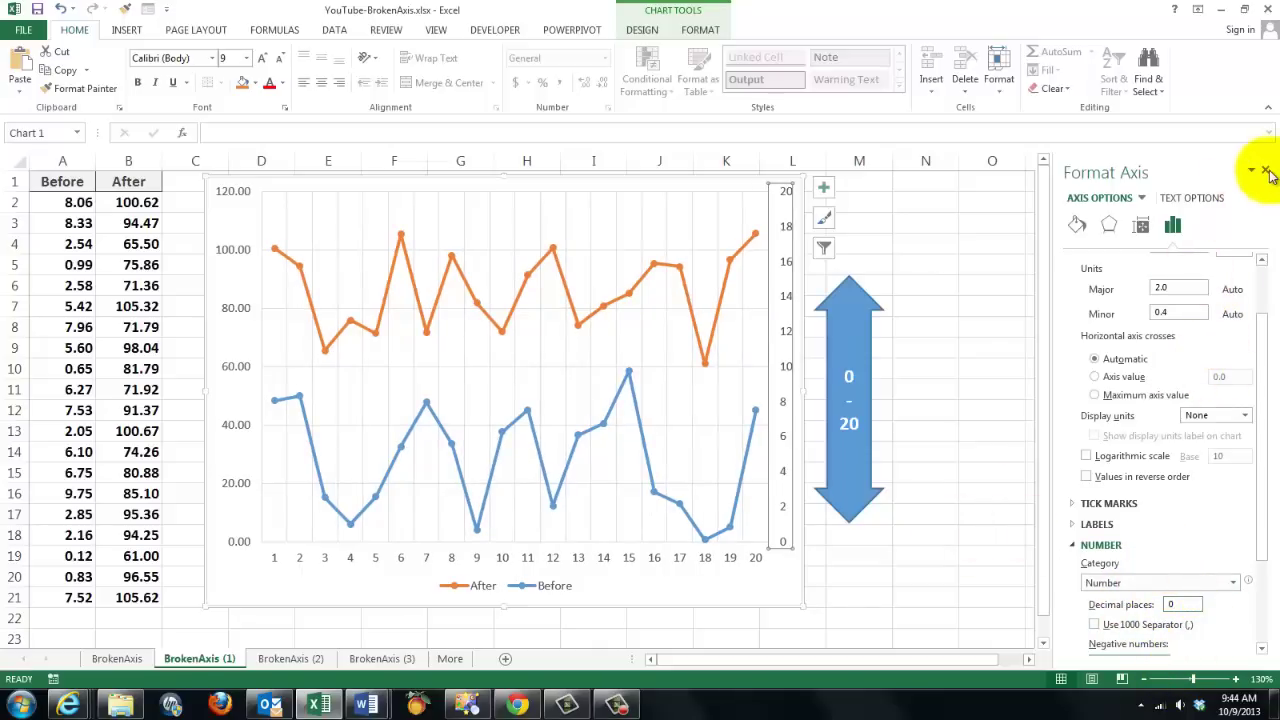
left_click(891, 528)
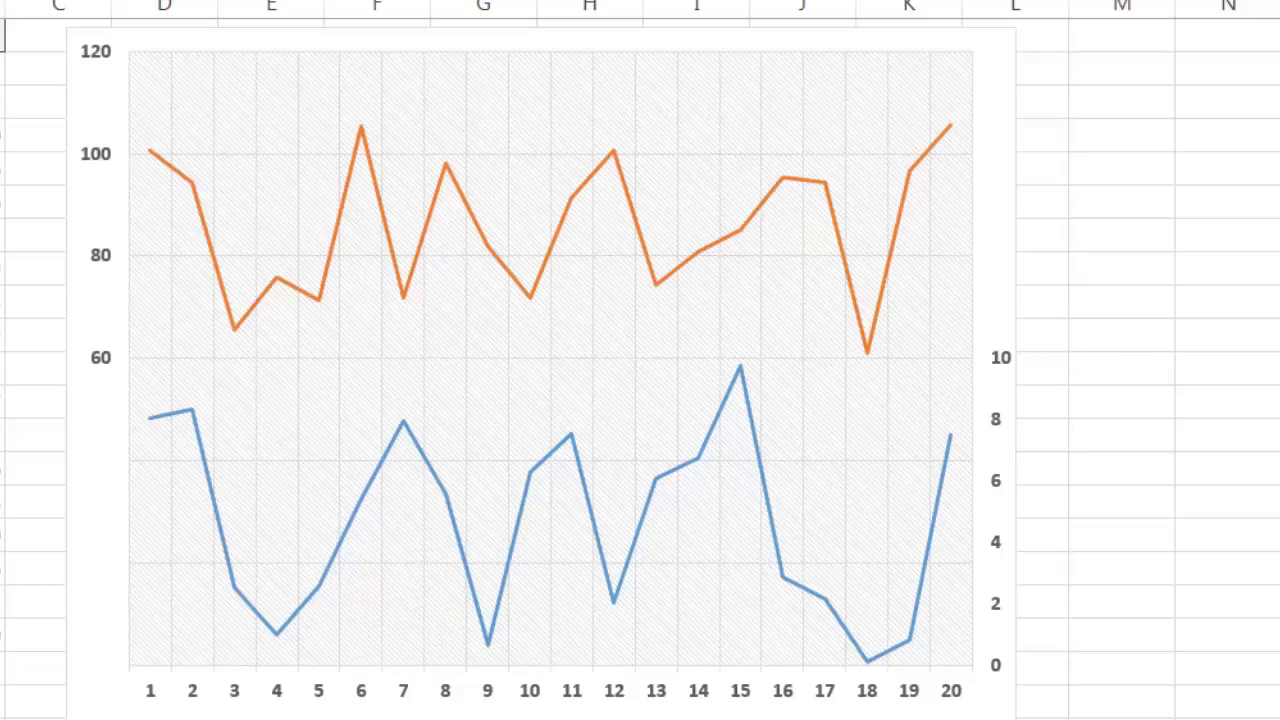
Display the secondary axis custom number format [<=10]0;;; in Format Axis.
right_click(1002, 362)
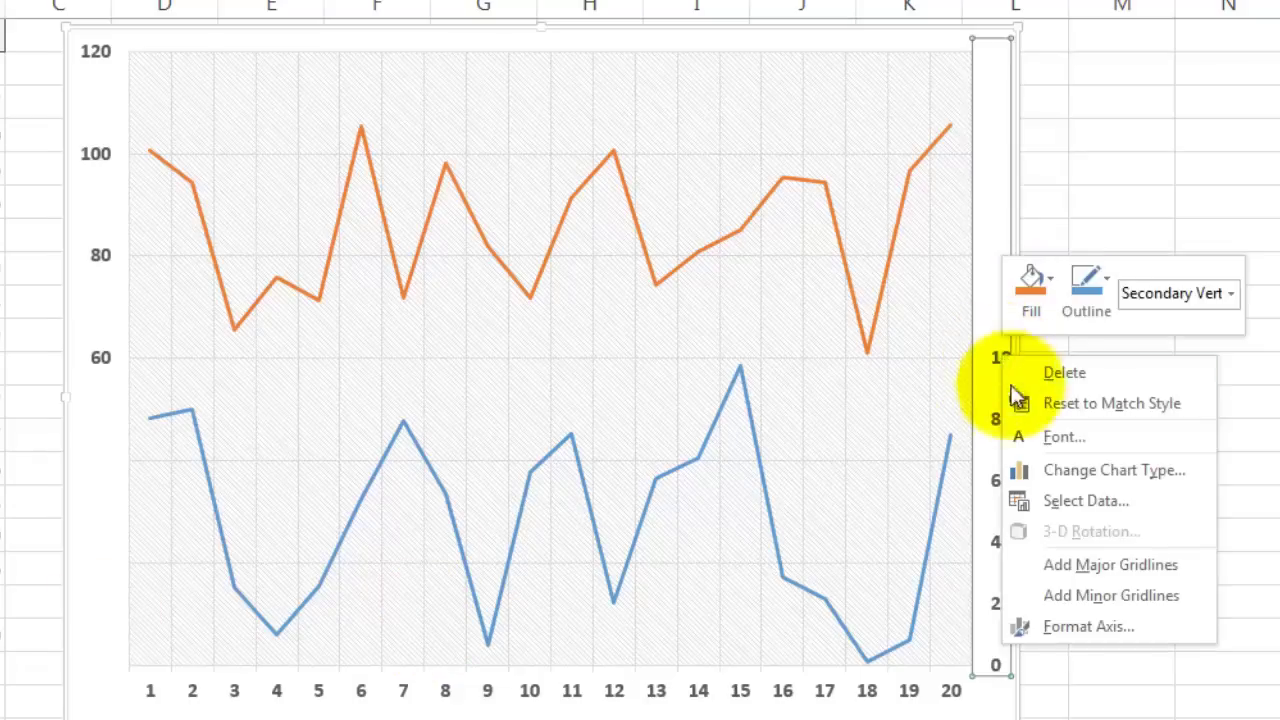
left_click(1063, 631)
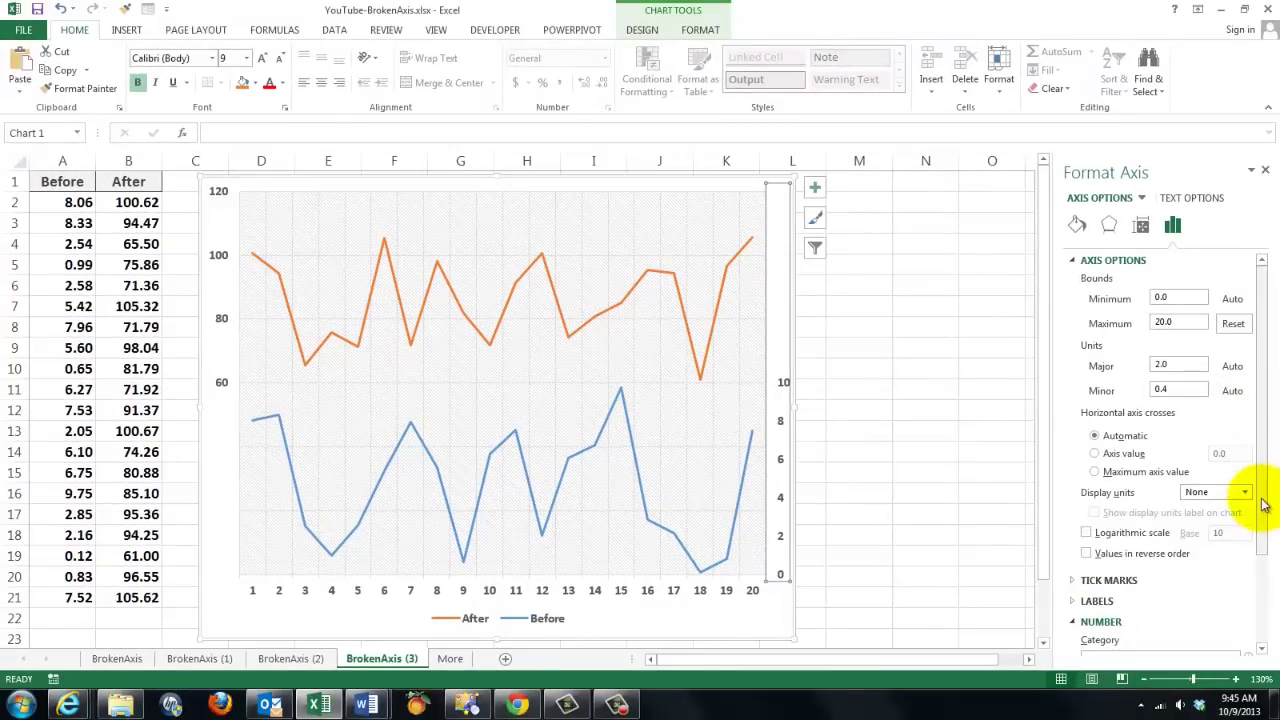
left_click_drag(1263, 502, 1271, 608)
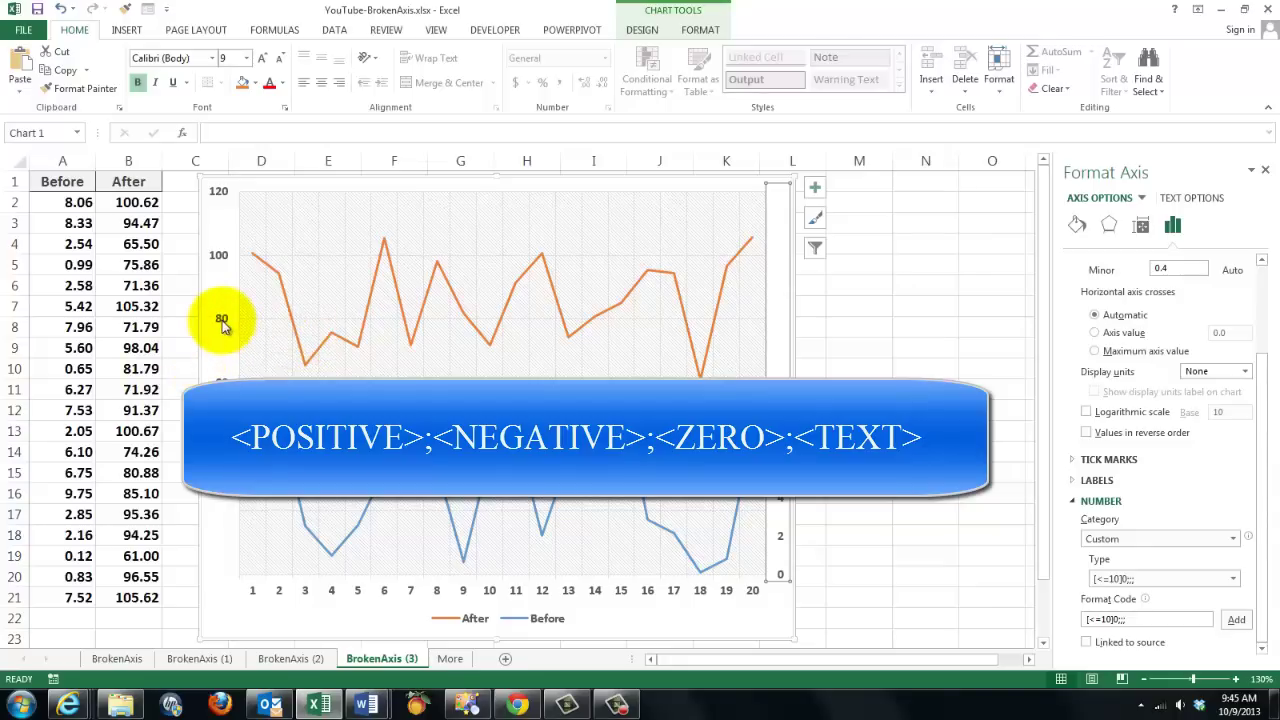
Inspect the primary axis custom format [>=60]0;;;, then close the Format Axis pane.
left_click(222, 320)
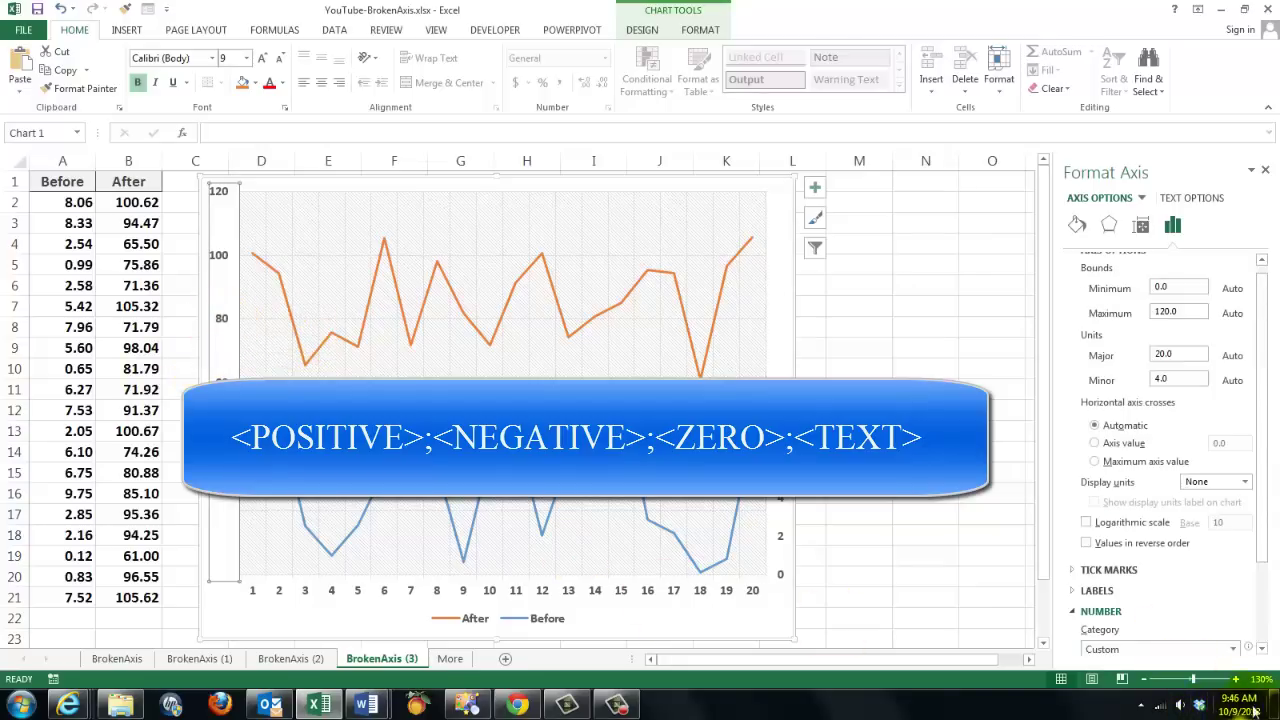
left_click_drag(1260, 560, 1270, 638)
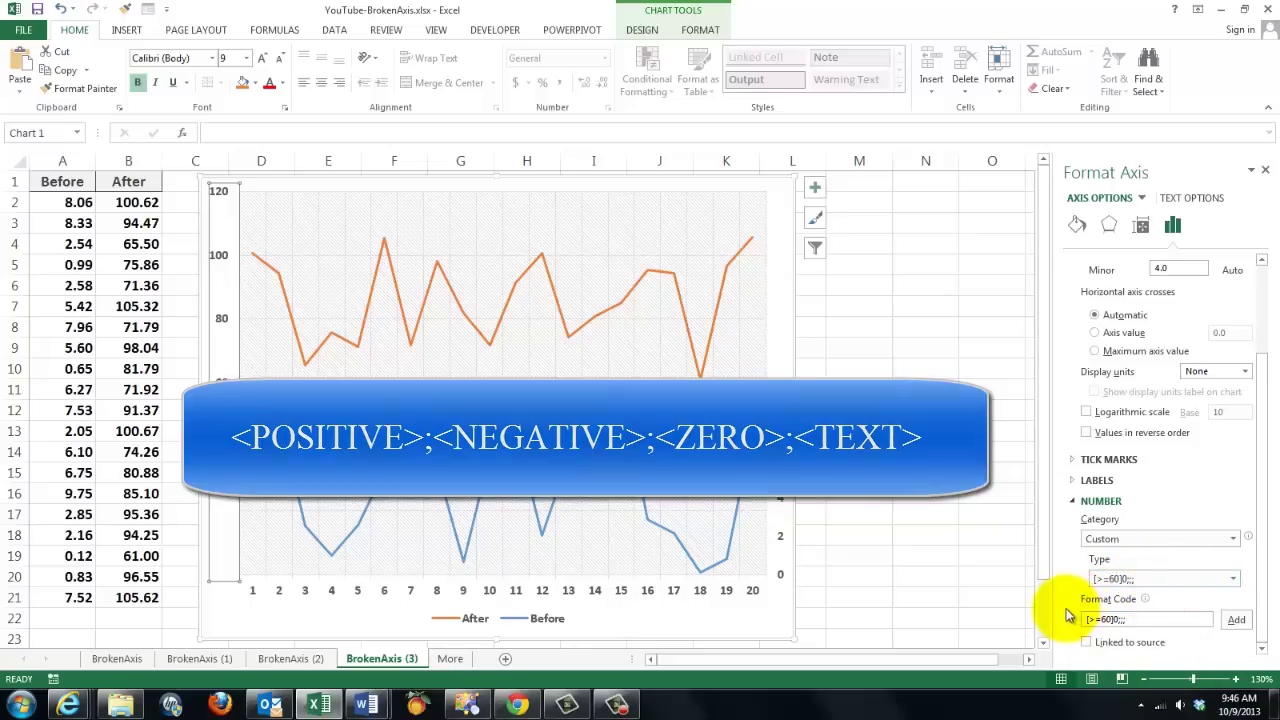
left_click(1265, 173)
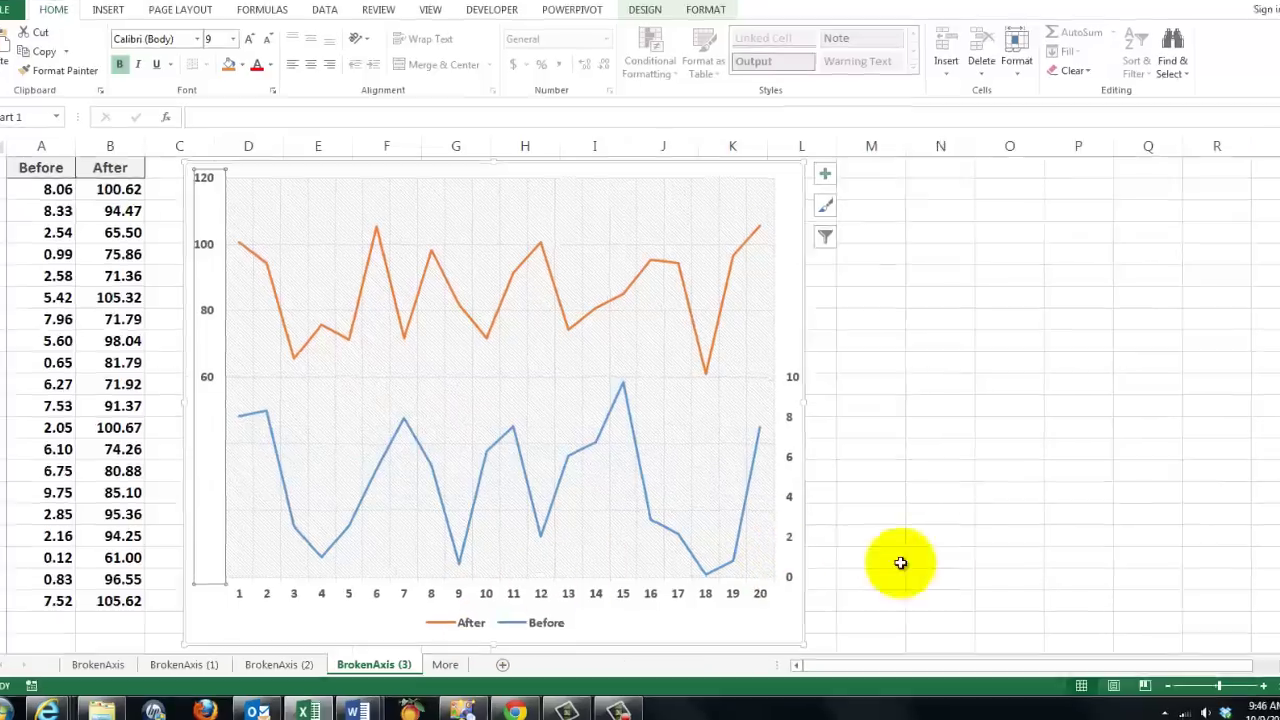